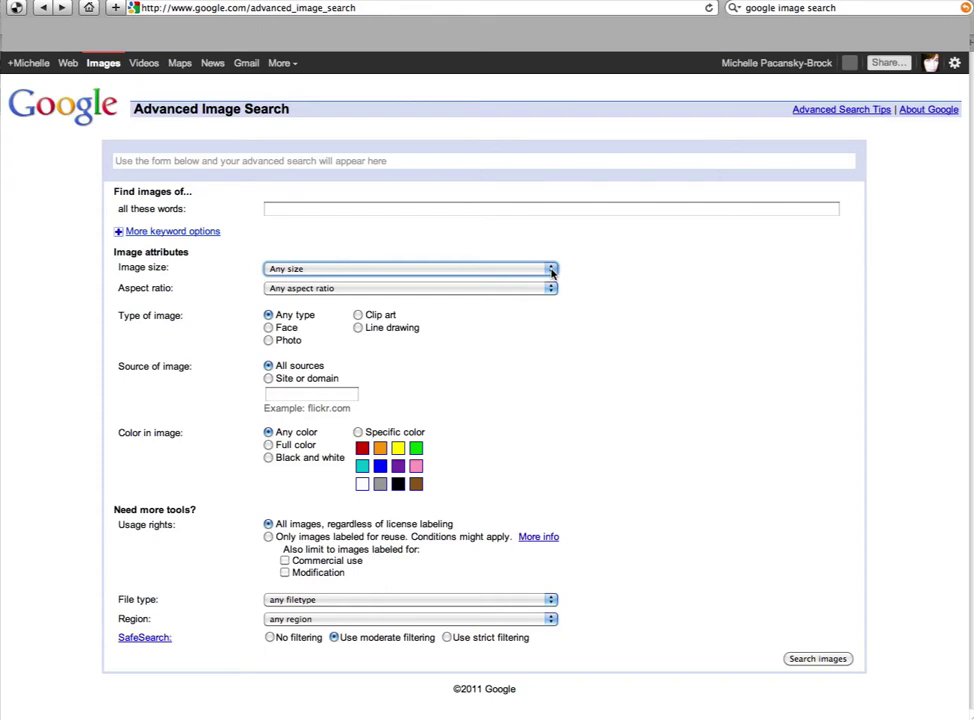
- Search for images larger than 400×300 matching all the words "helen levitt" photography, keeping helen levitt in quotation marks
left_click(551, 271)
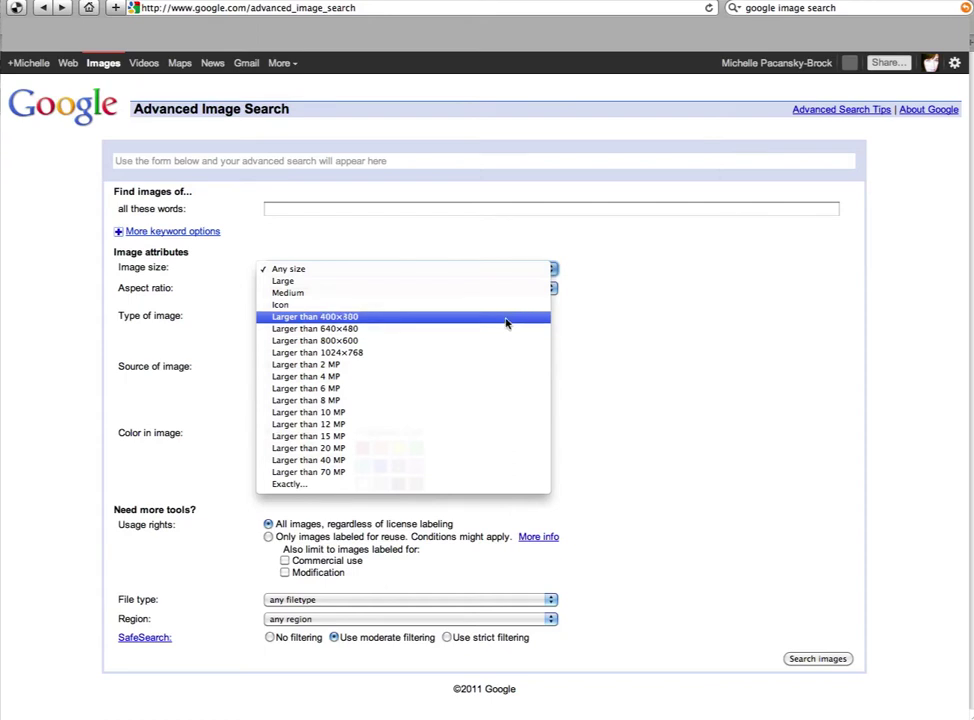
left_click(372, 321)
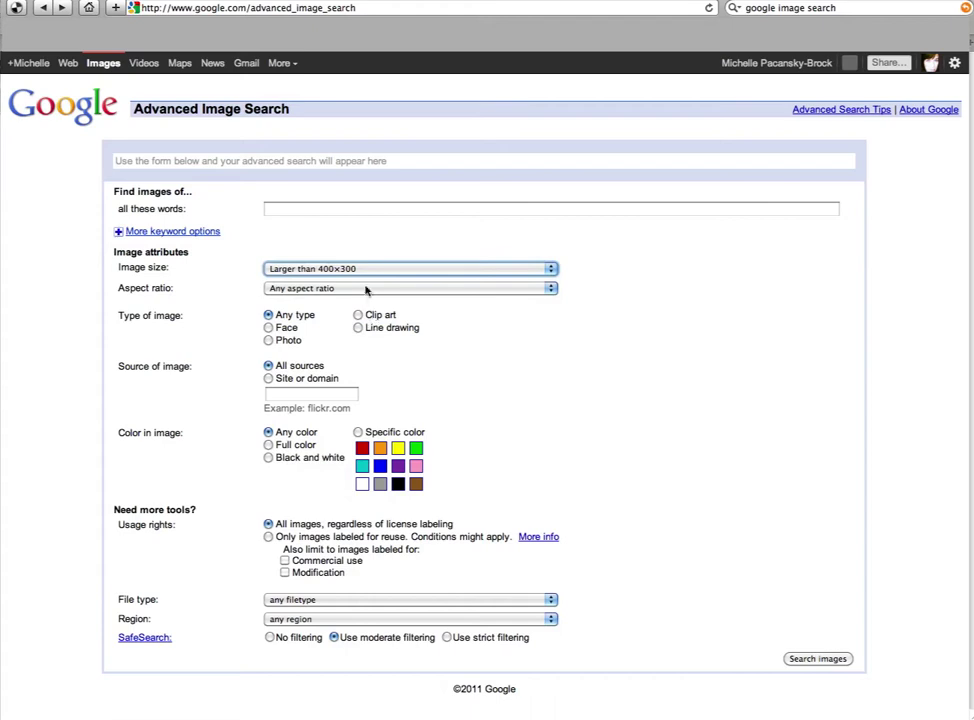
left_click(293, 210)
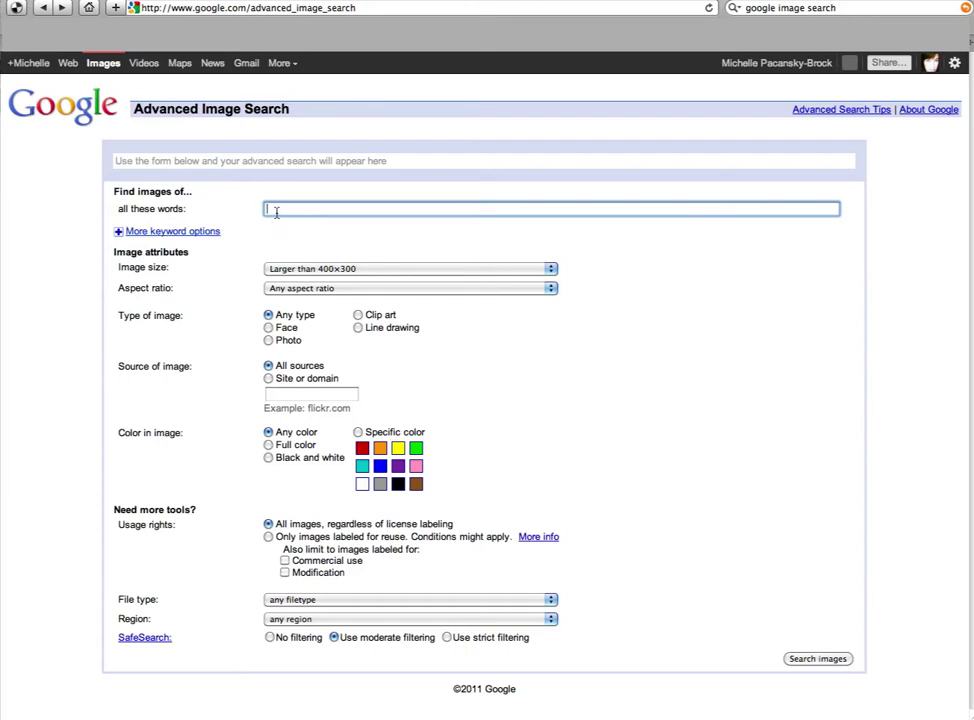
type("1")
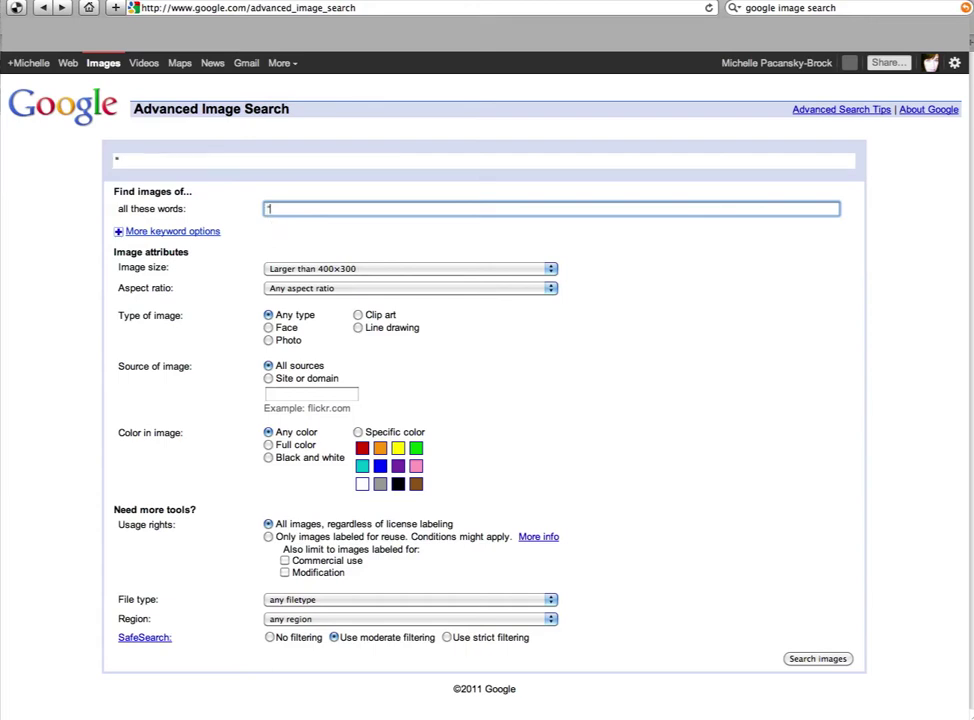
type("helen levitt\" ")
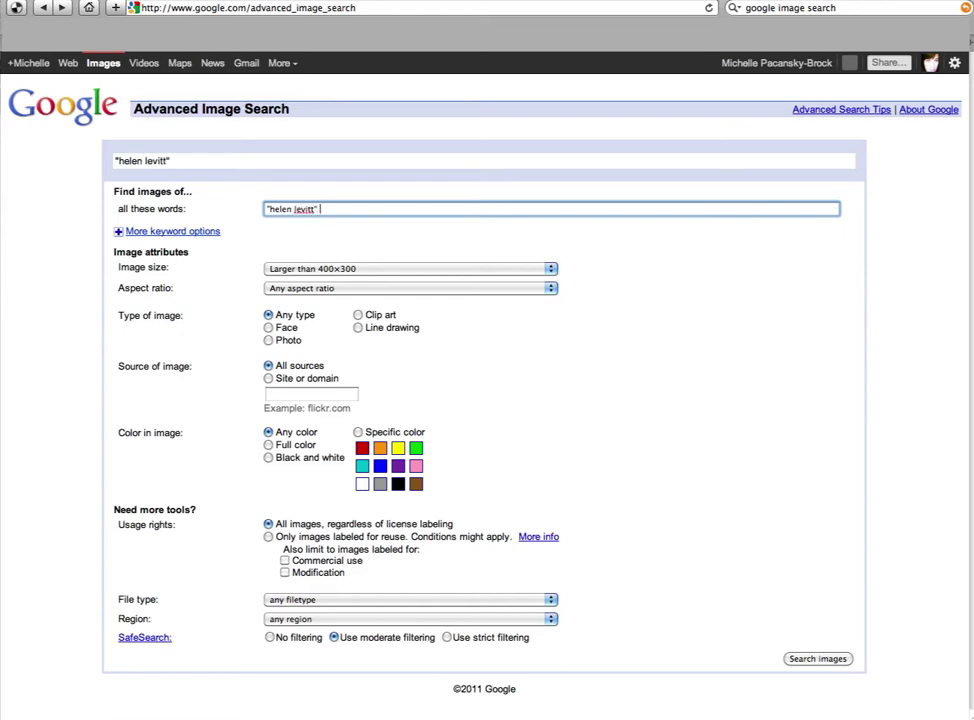
type("photography")
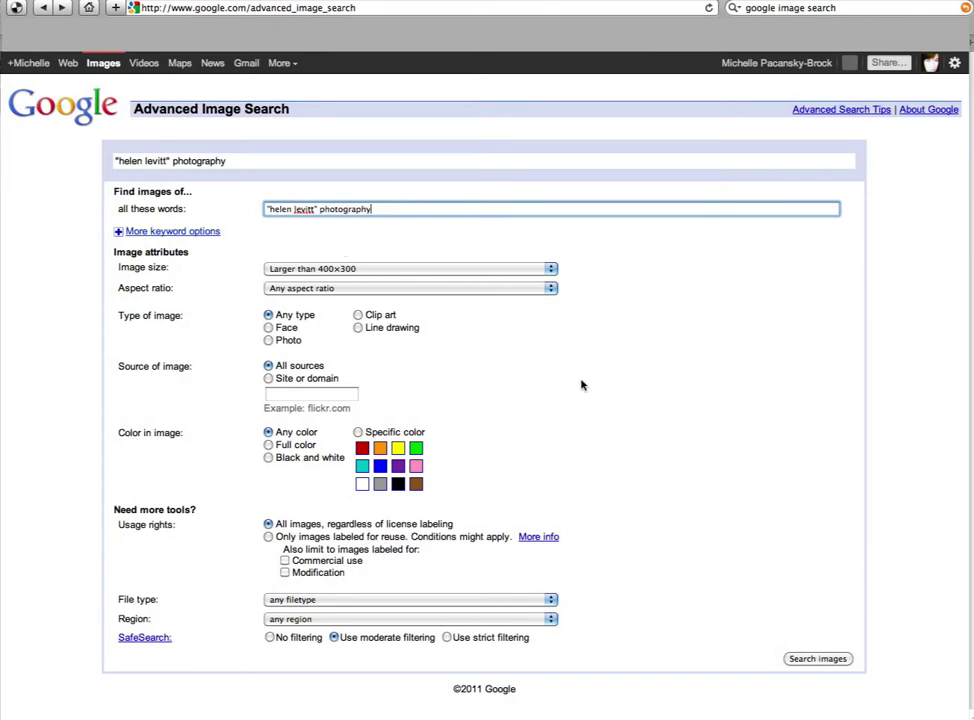
left_click(813, 659)
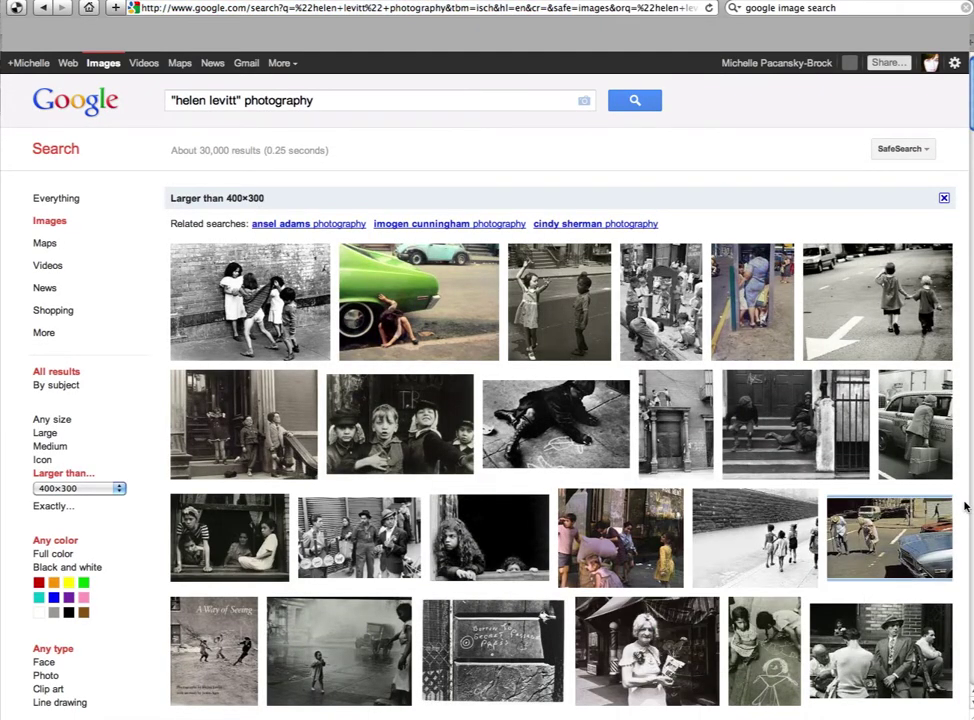
- Browse the first two pages of image results for Helen Levitt photographs and return to the start of the list
scroll(965, 507, "down", 1)
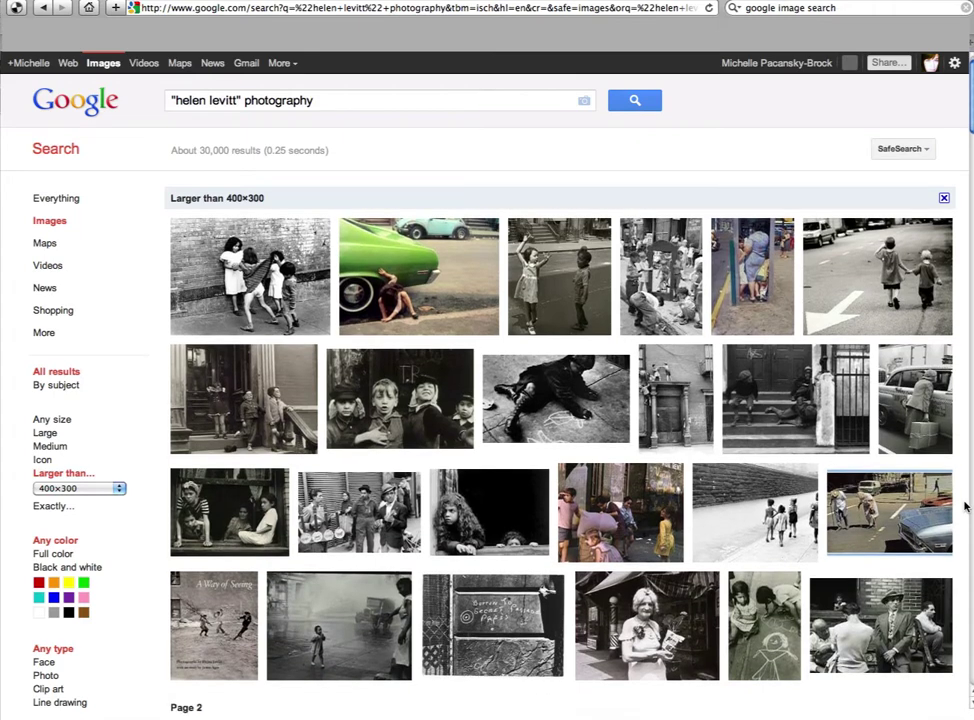
scroll(965, 507, "up", 1)
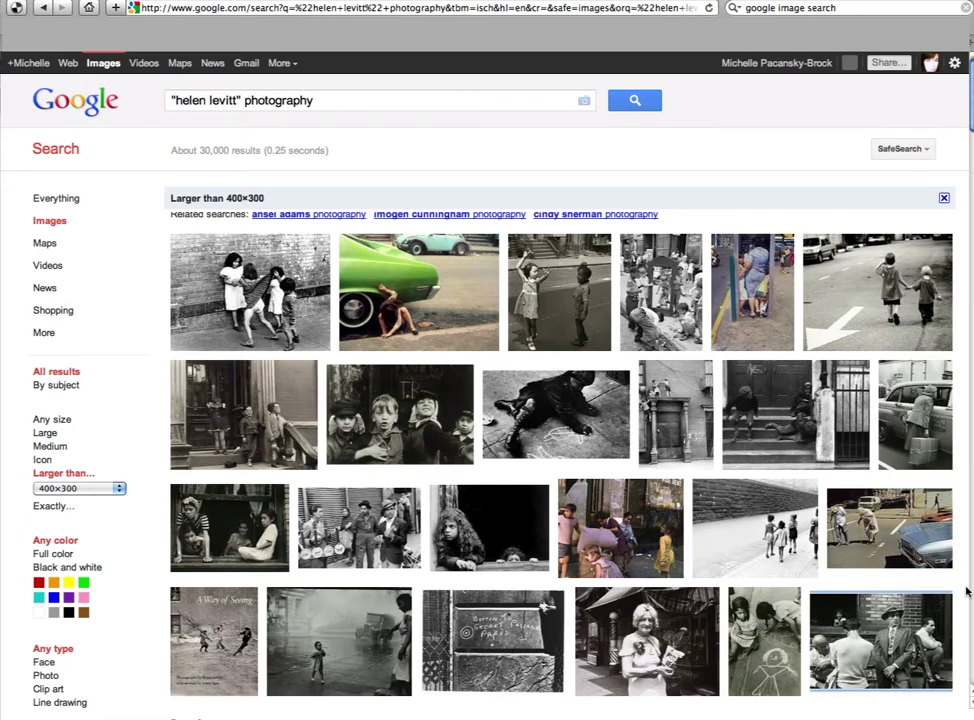
scroll(966, 592, "down", 3)
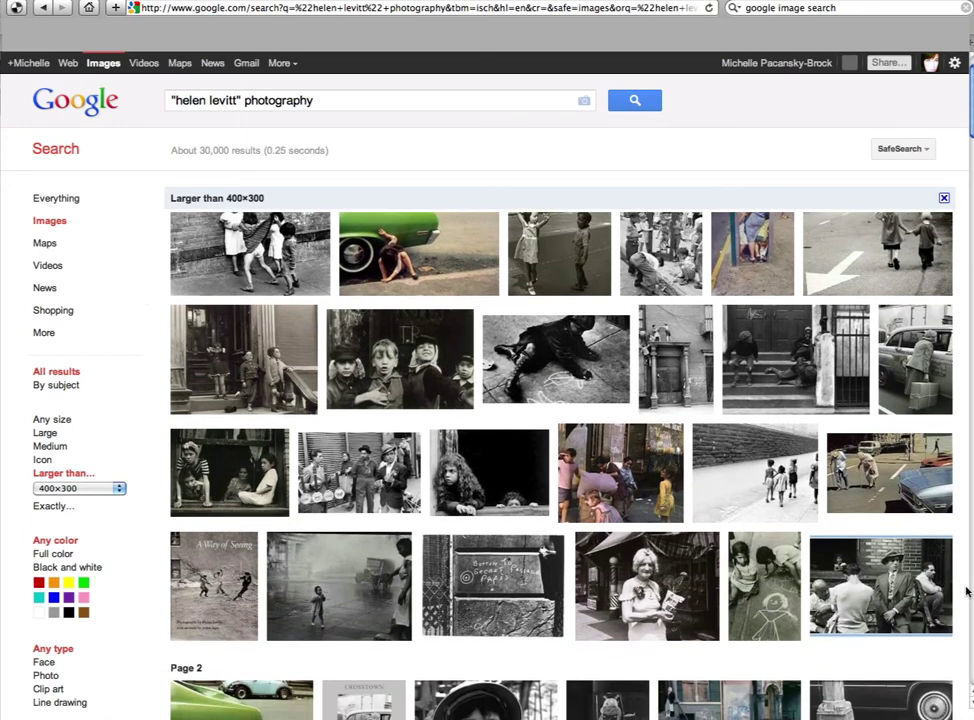
scroll(966, 592, "down", 3)
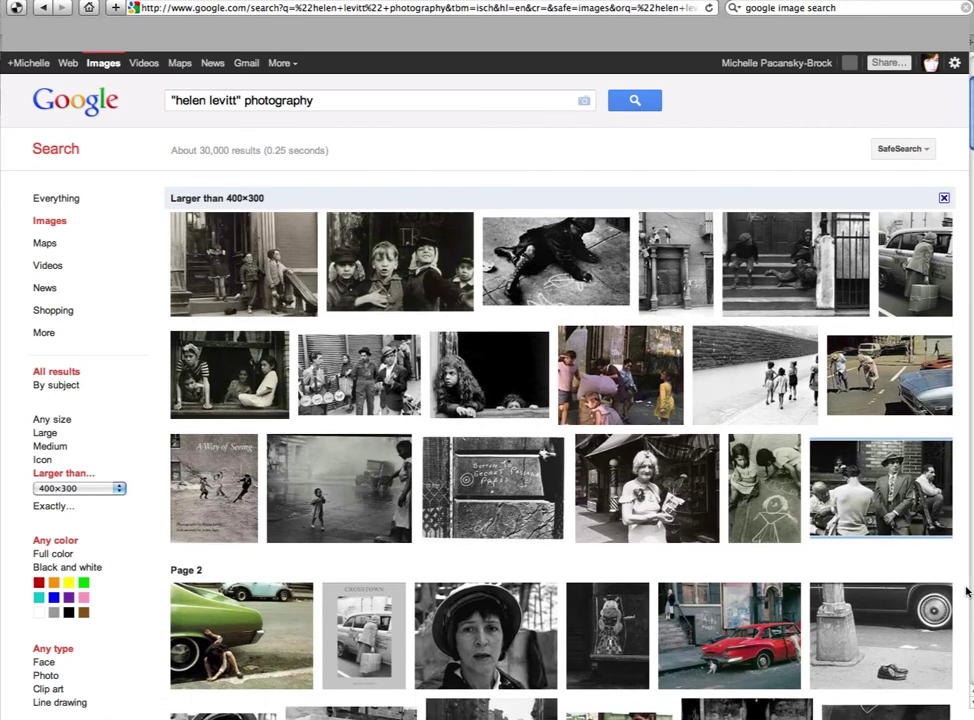
scroll(966, 592, "down", 1)
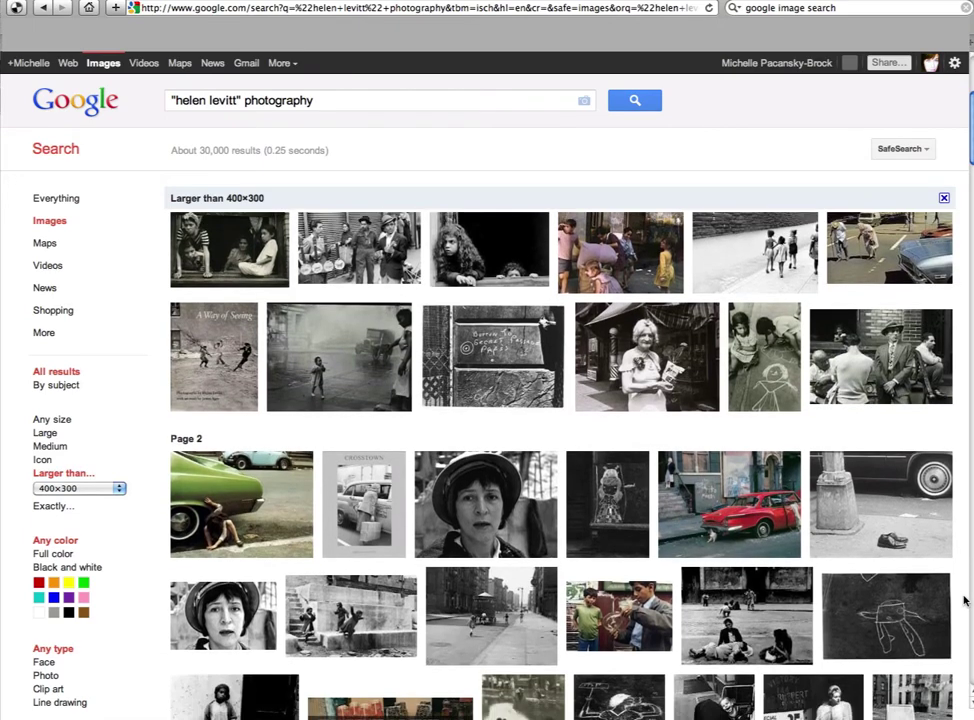
scroll(966, 601, "down", 1)
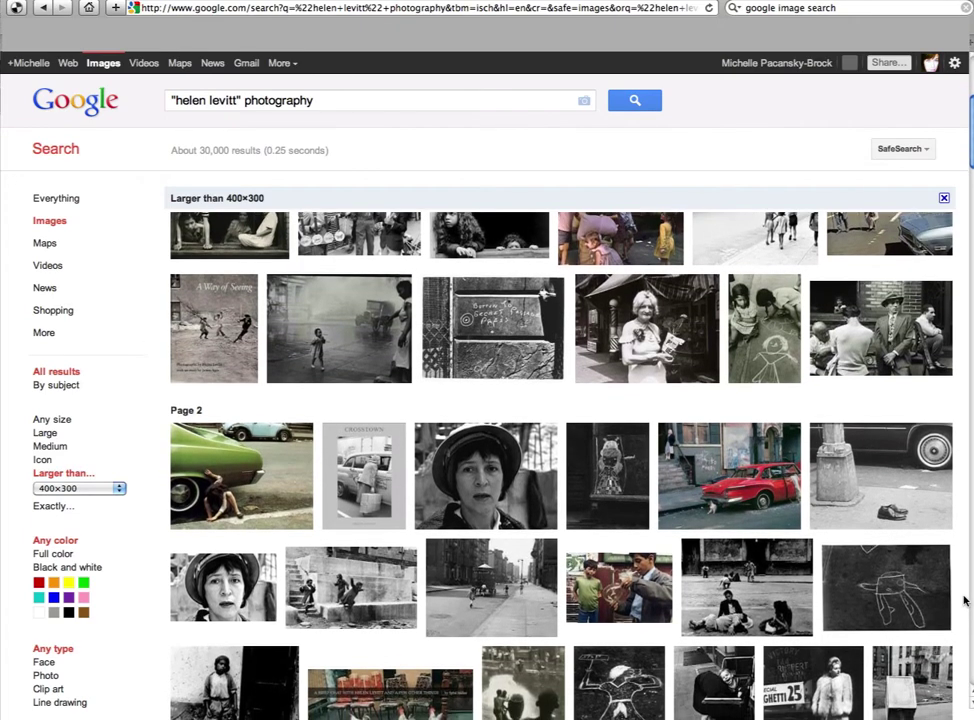
scroll(966, 601, "down", 3)
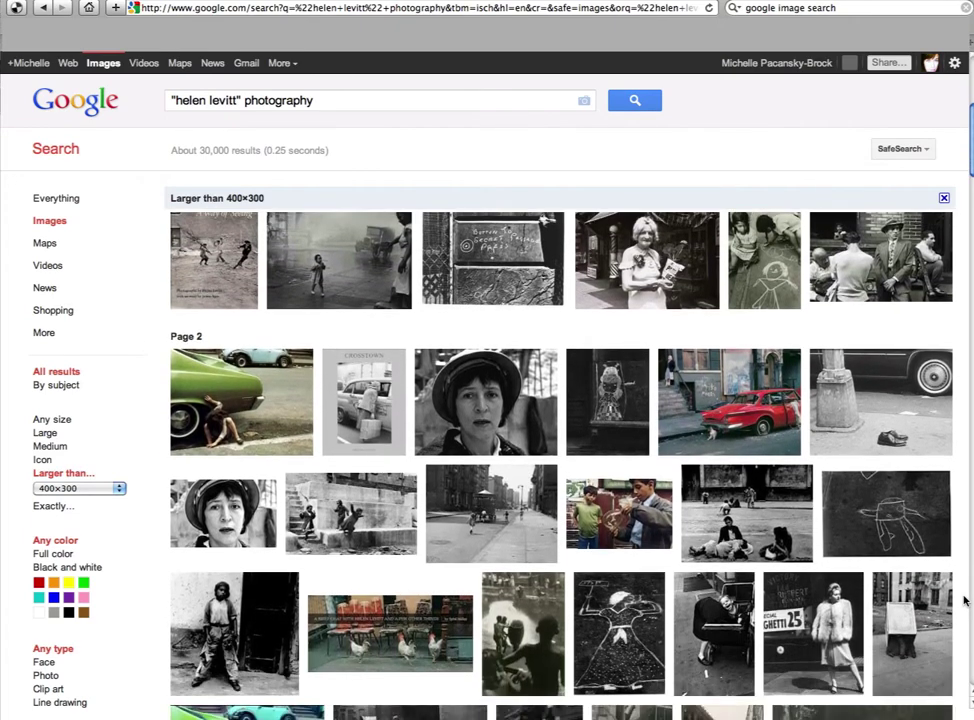
scroll(966, 601, "down", 7)
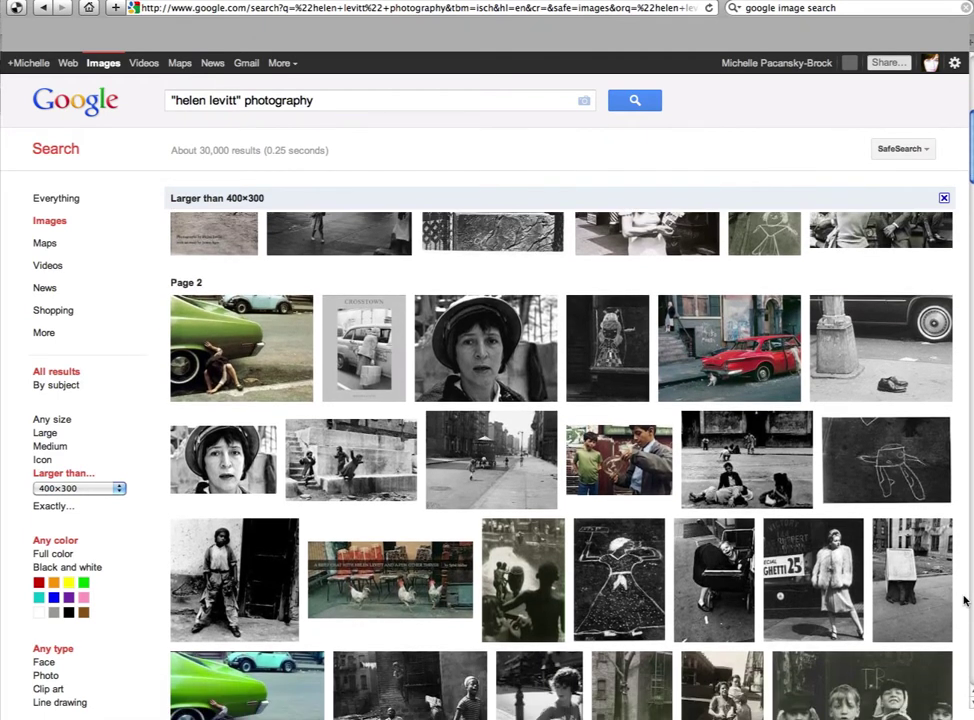
scroll(966, 601, "down", 4)
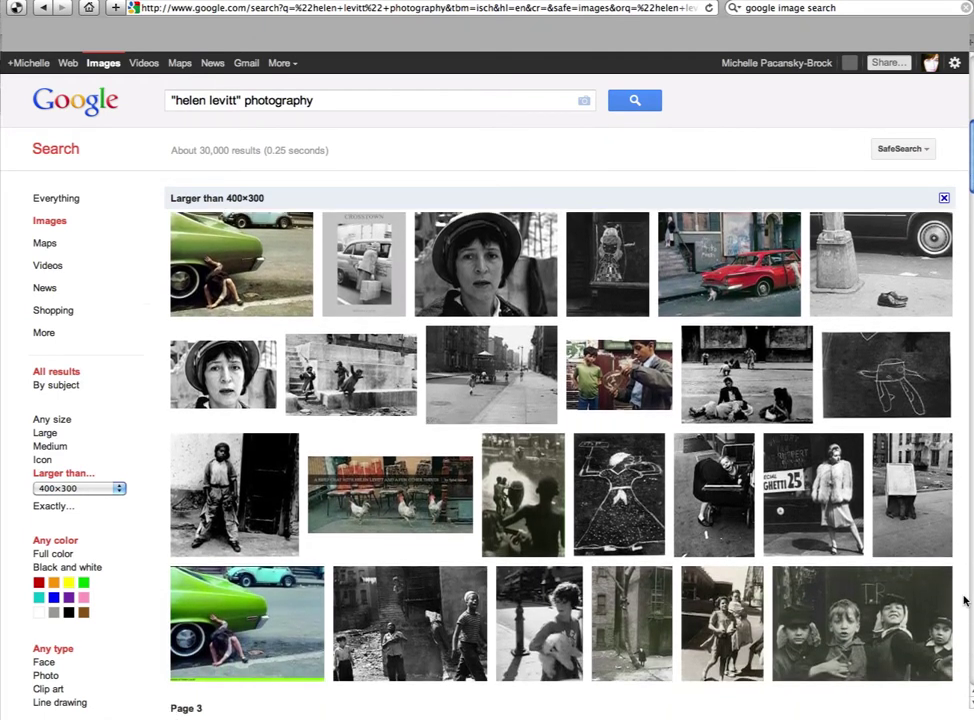
scroll(966, 601, "up", 17)
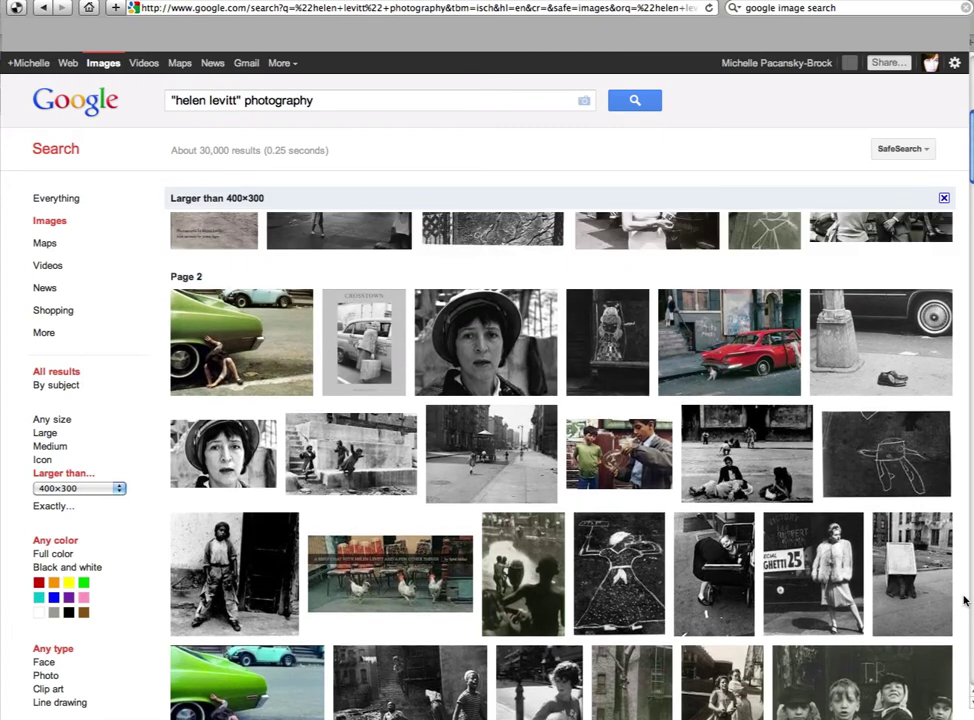
scroll(966, 601, "up", 20)
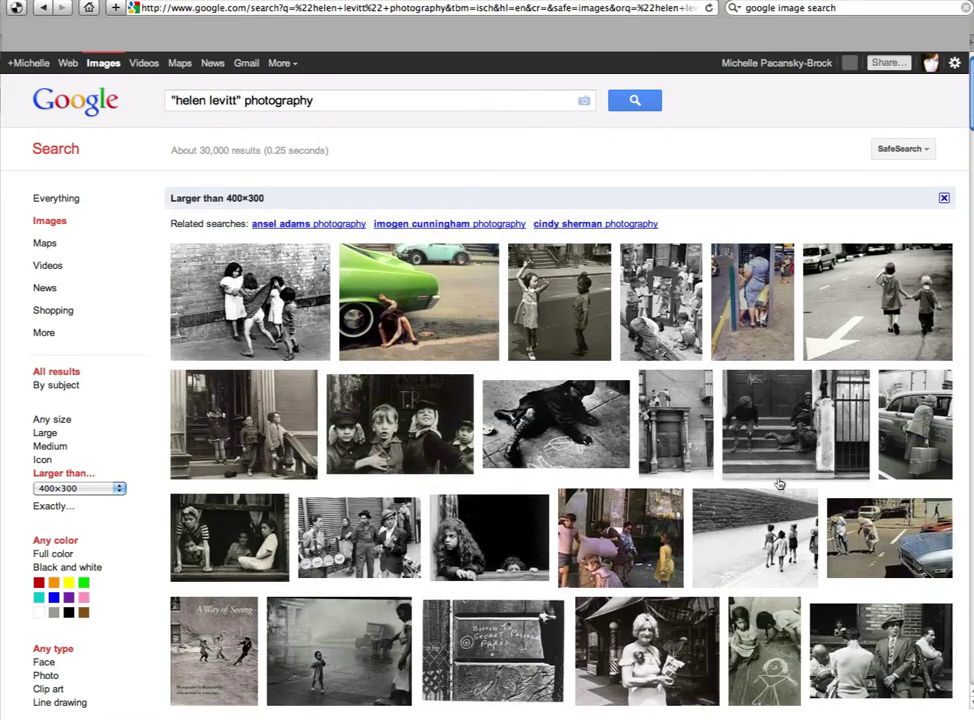
- Examine the size and source details of the green car photo in the first row, and return to the results
left_click(430, 314)
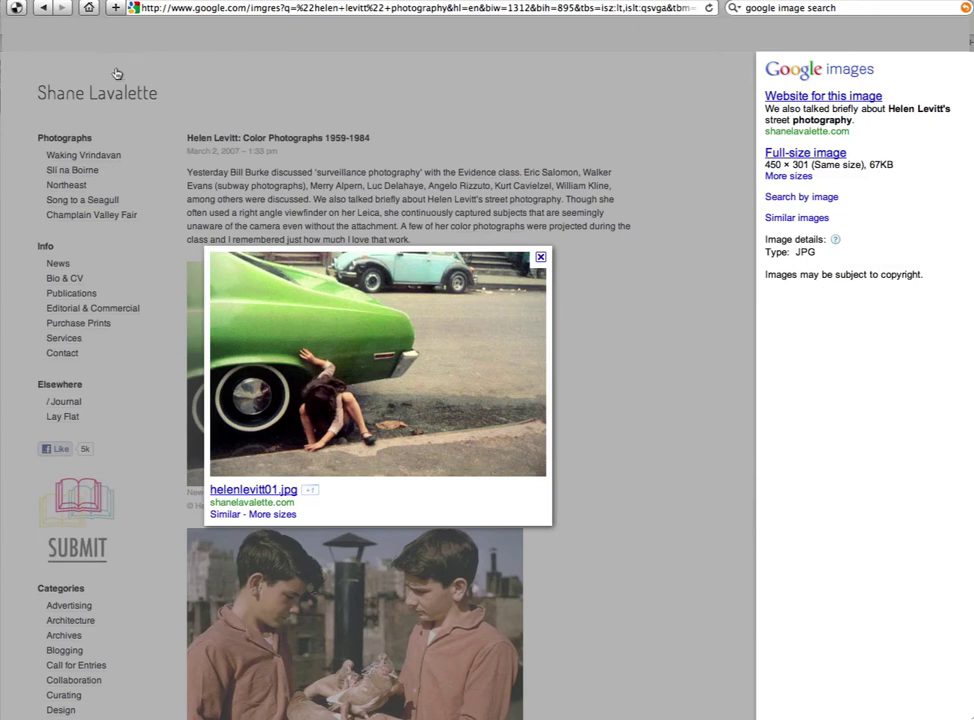
left_click(43, 7)
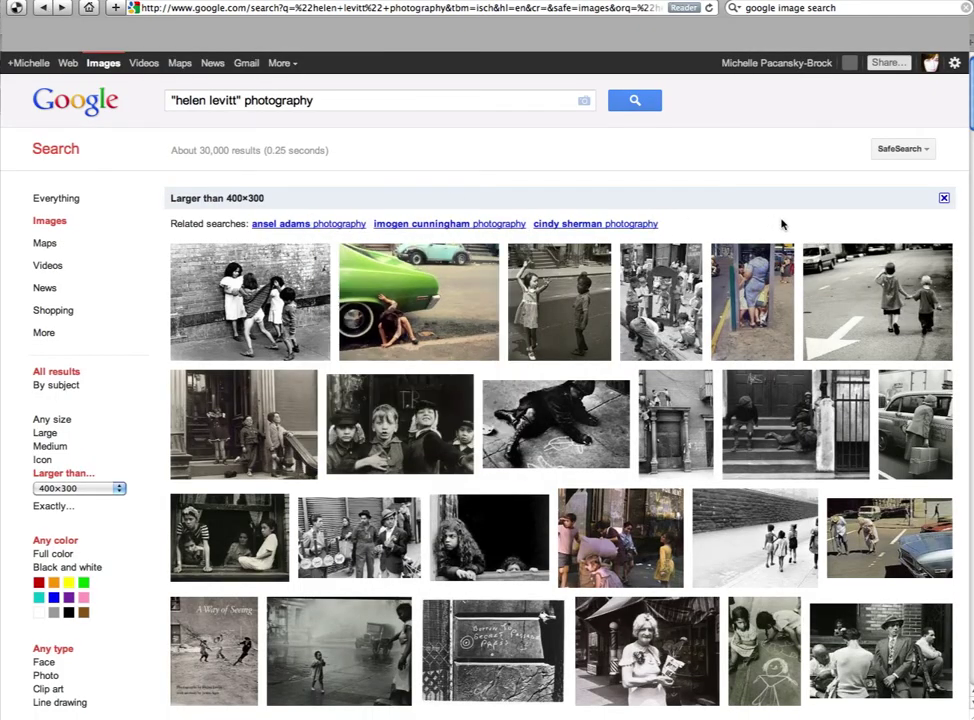
scroll(784, 224, "down", 1)
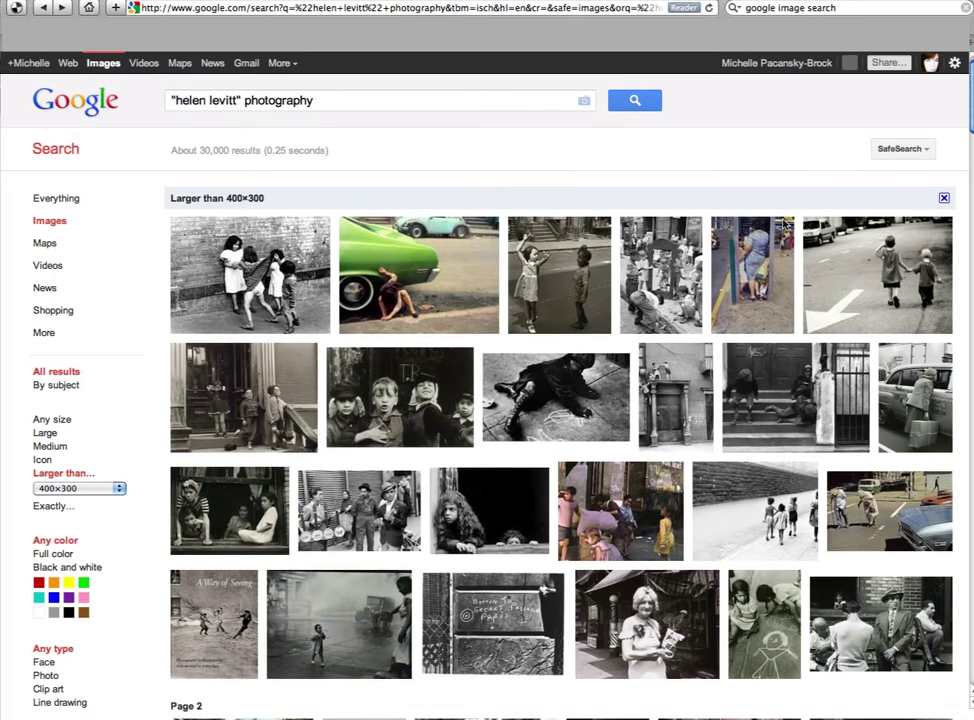
scroll(784, 224, "up", 1)
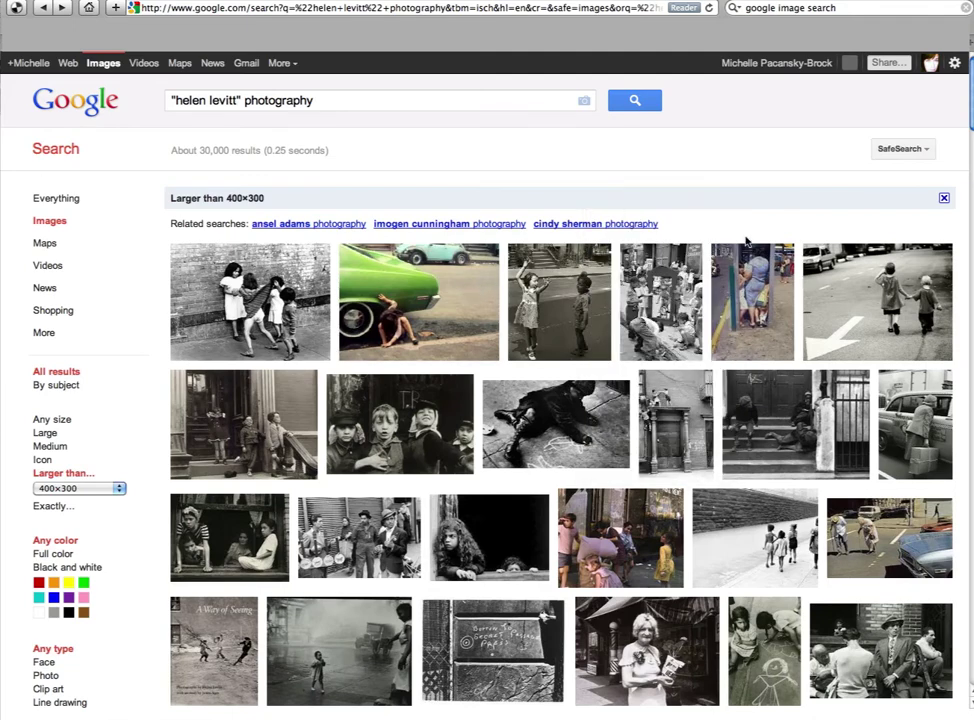
scroll(745, 240, "down", 1)
scroll(744, 238, "down", 5)
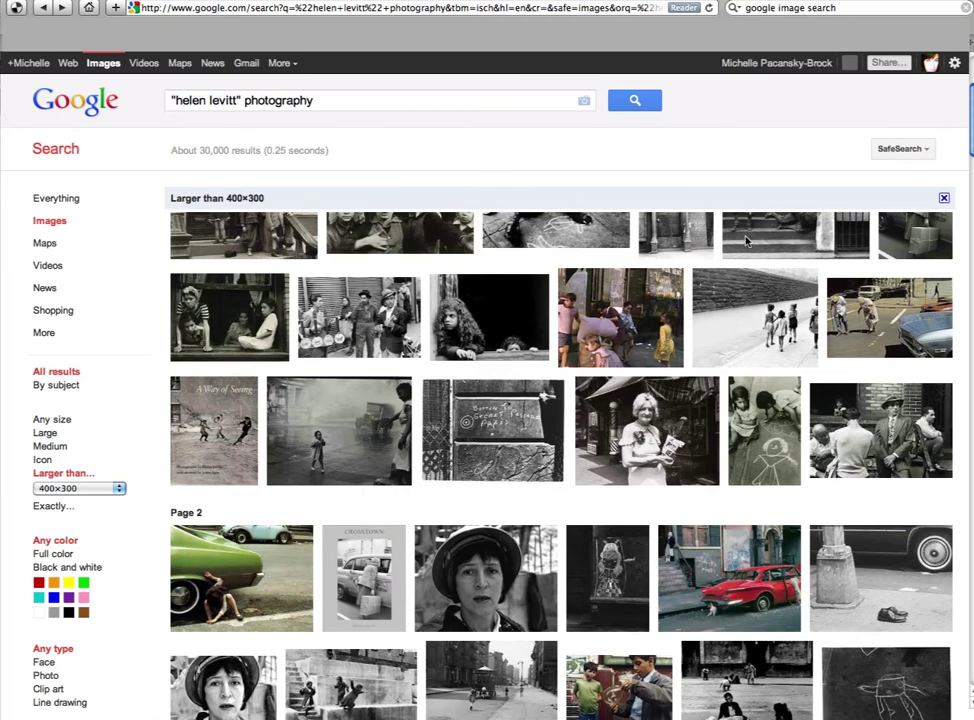
scroll(742, 239, "up", 5)
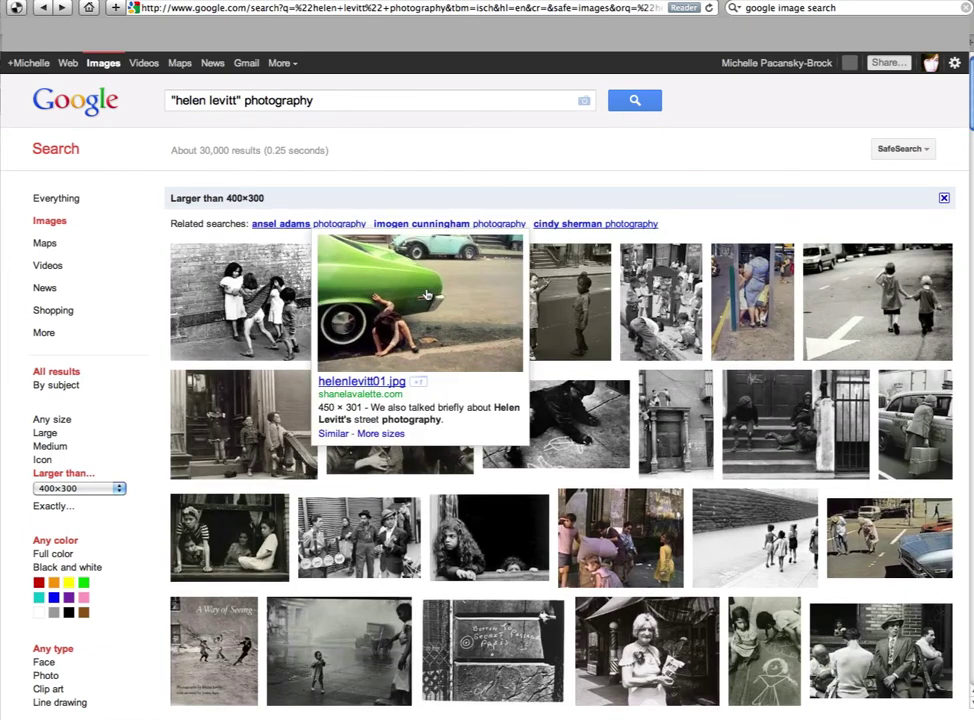
- Find the brighter version of the green car photo on page 2, examine its size and source, and return to the results
scroll(603, 309, "down", 10)
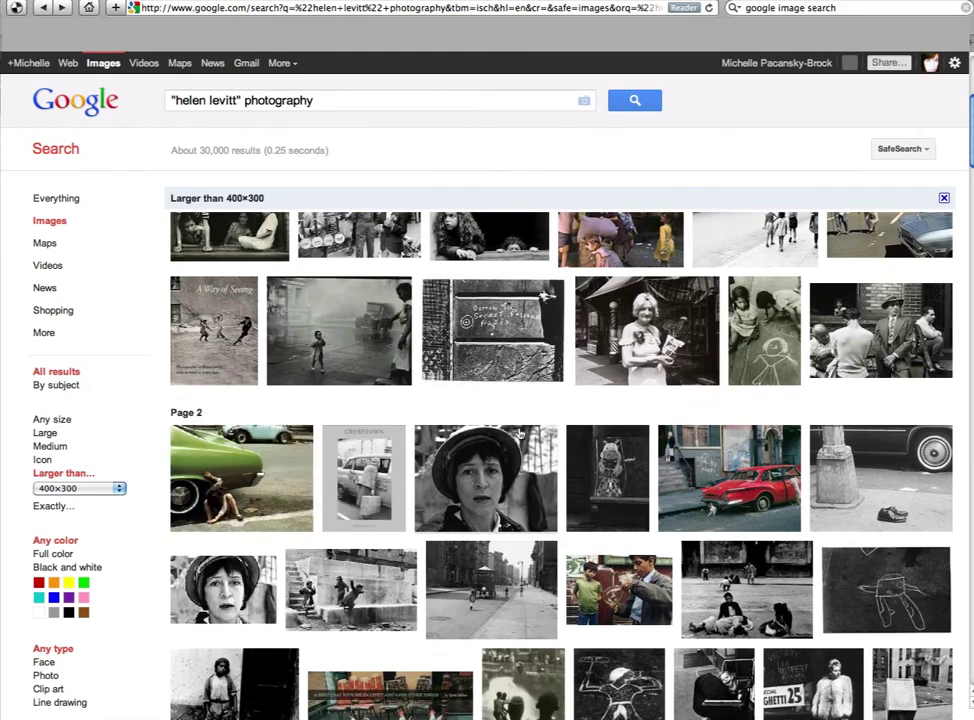
scroll(519, 432, "down", 3)
scroll(519, 432, "down", 5)
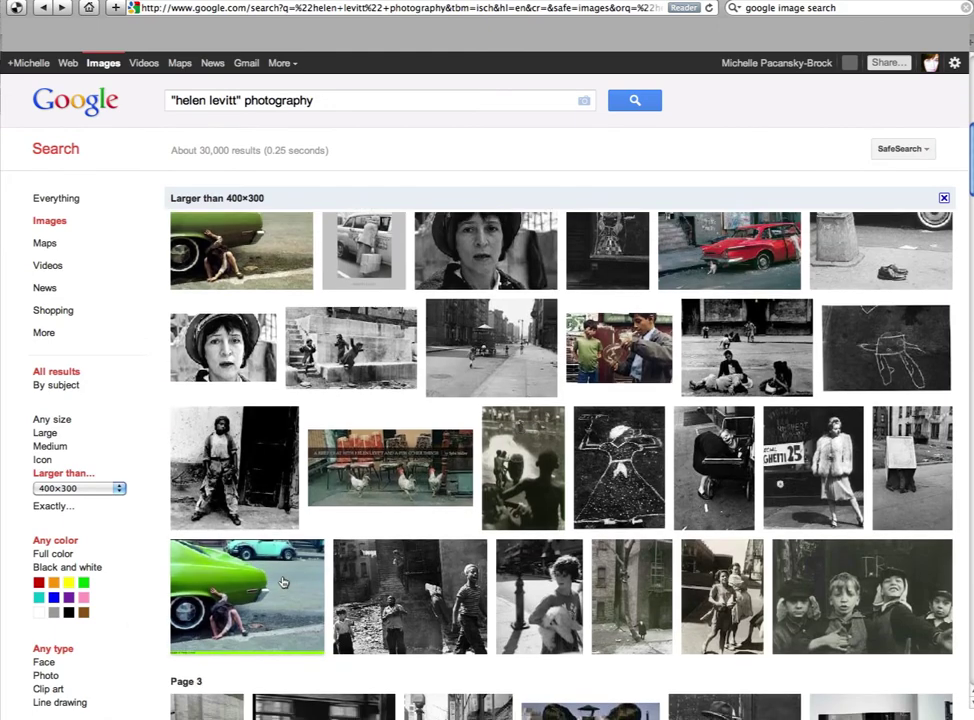
scroll(573, 489, "down", 8)
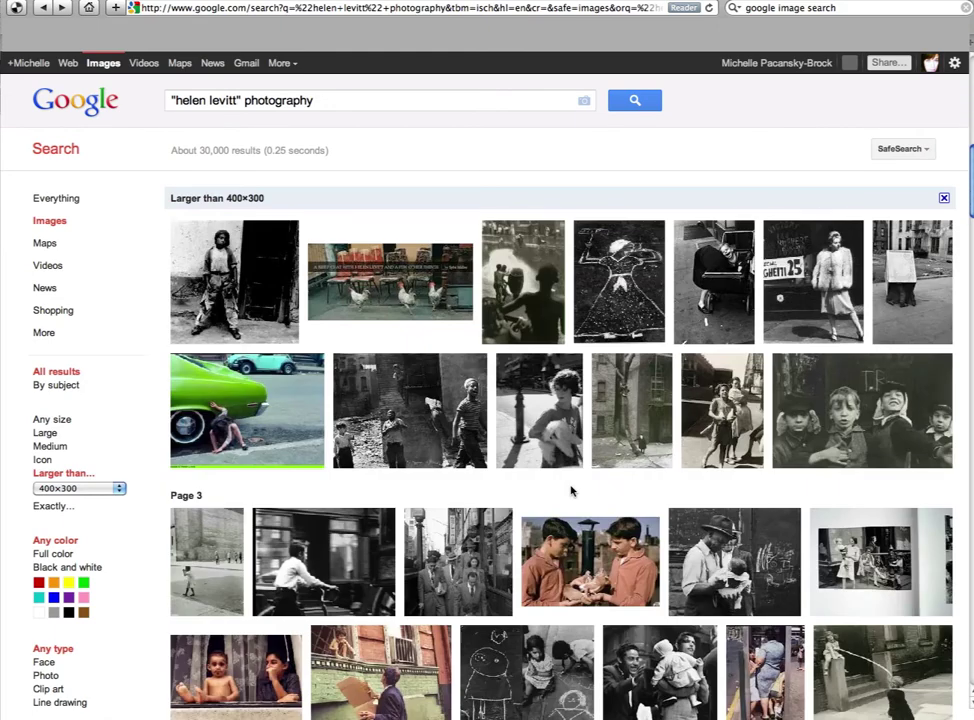
scroll(573, 489, "down", 7)
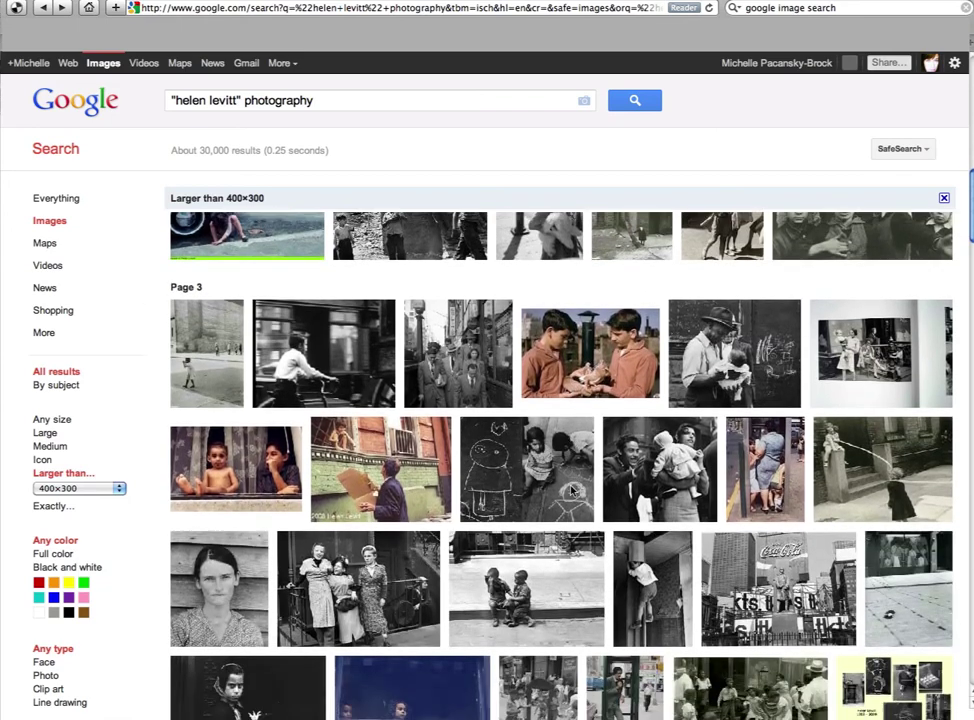
scroll(505, 481, "up", 13)
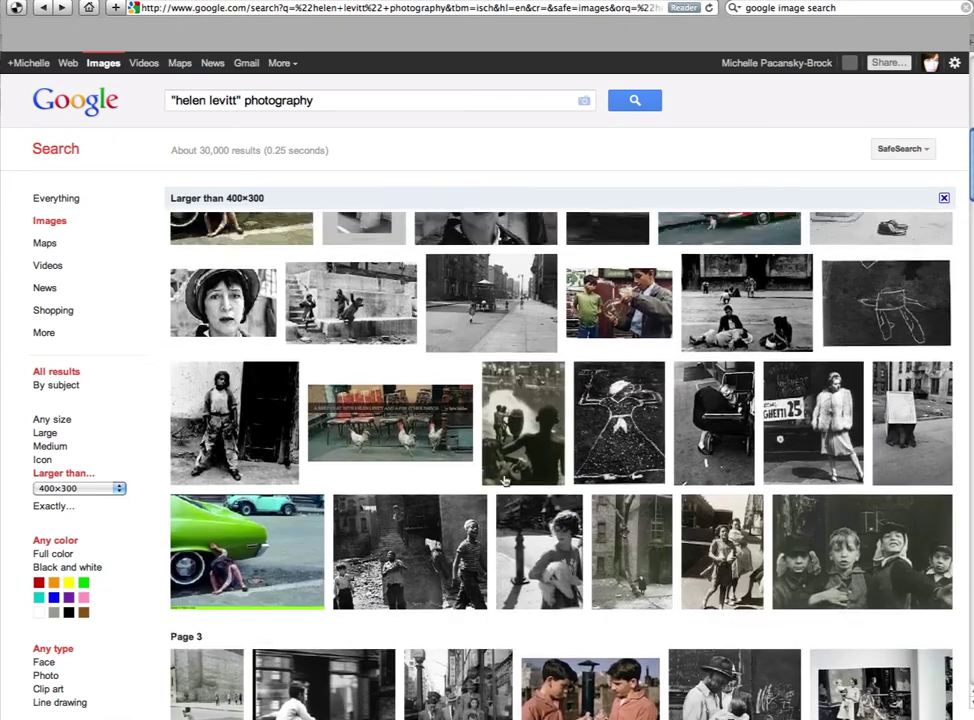
left_click(252, 548)
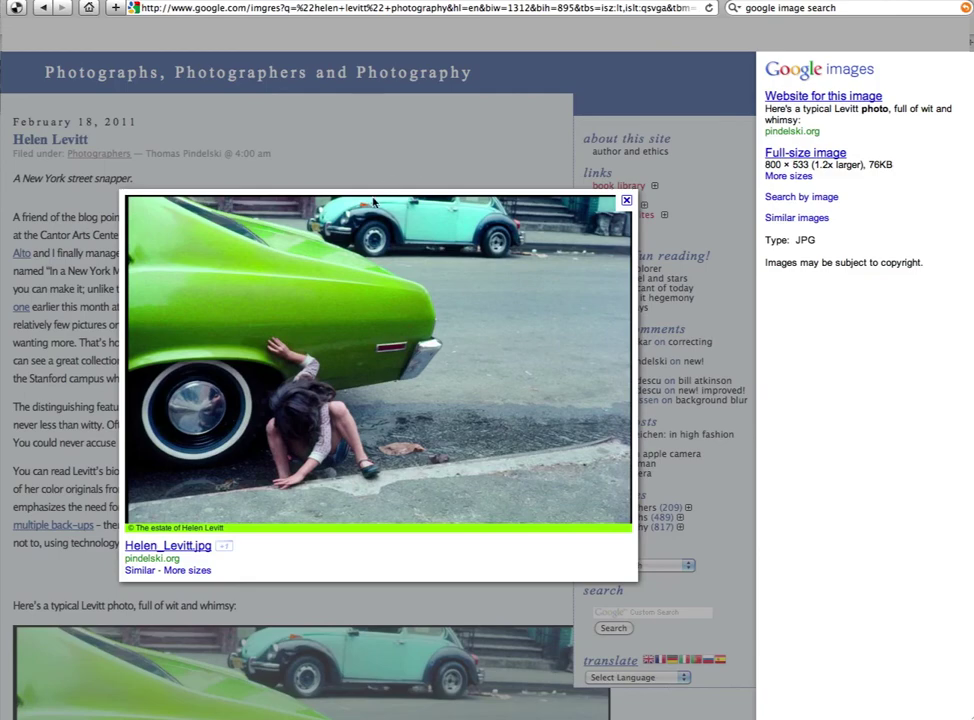
left_click(43, 8)
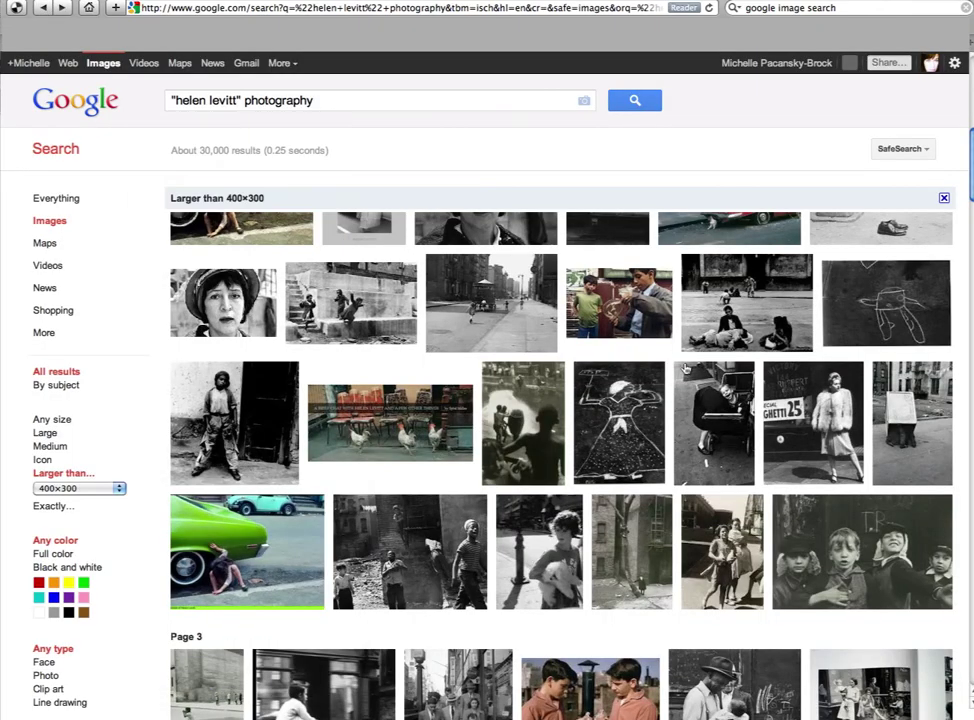
- Go back to the first page of results and preview the photo of children on the front steps
scroll(686, 369, "up", 5)
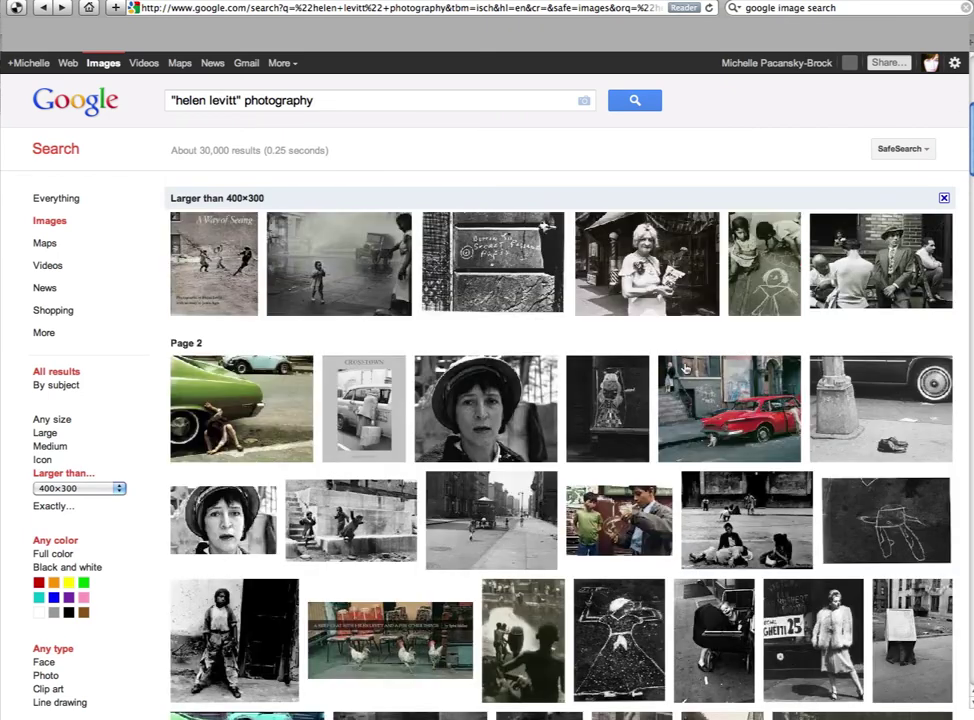
scroll(686, 369, "up", 4)
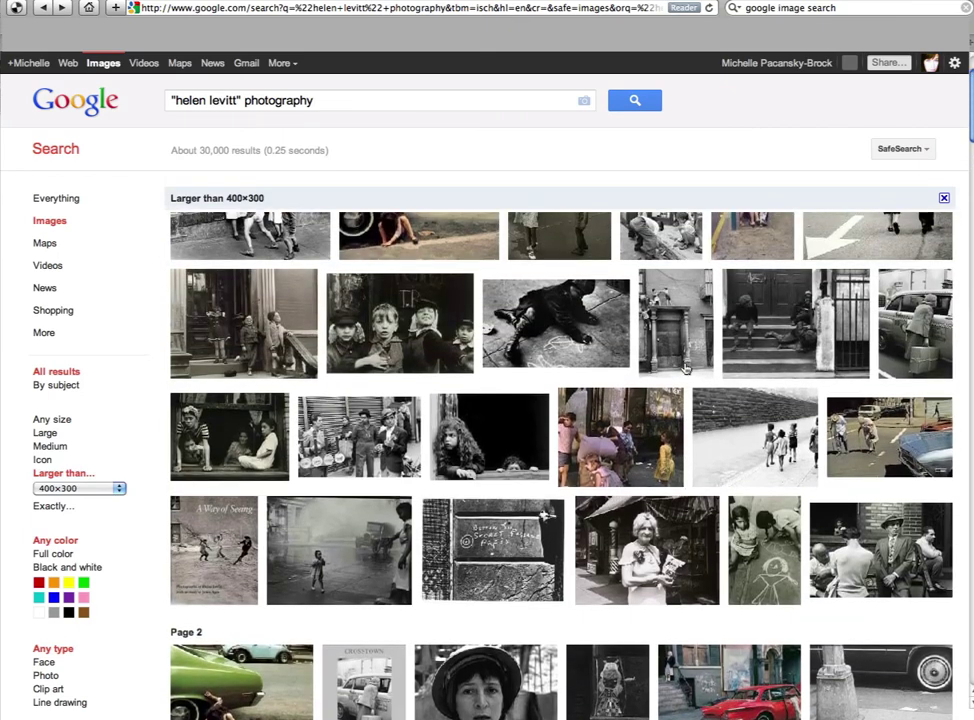
scroll(686, 369, "up", 2)
mouse_move(779, 373)
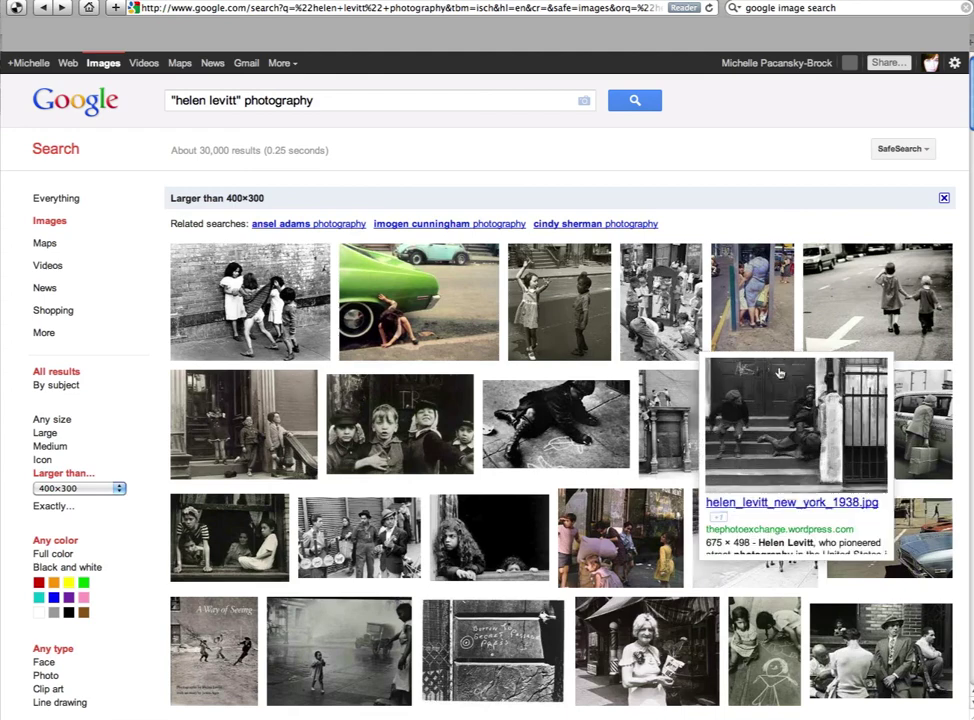
scroll(779, 373, "down", 2)
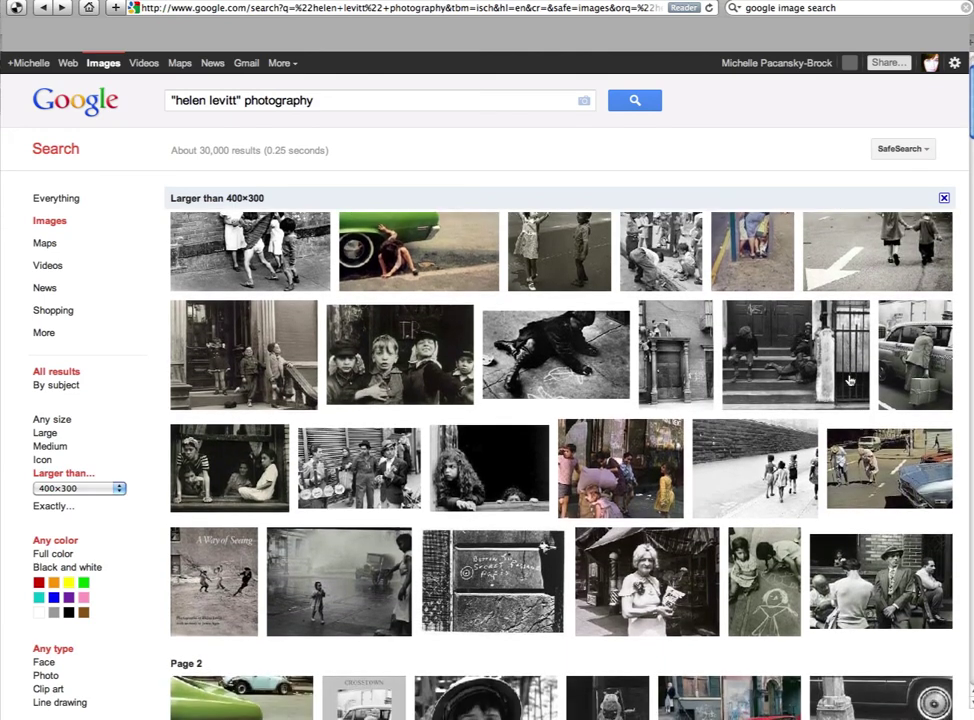
- Preview the photo of two people crossing the street near a blue car on the first page of results
scroll(849, 380, "down", 1)
mouse_move(850, 430)
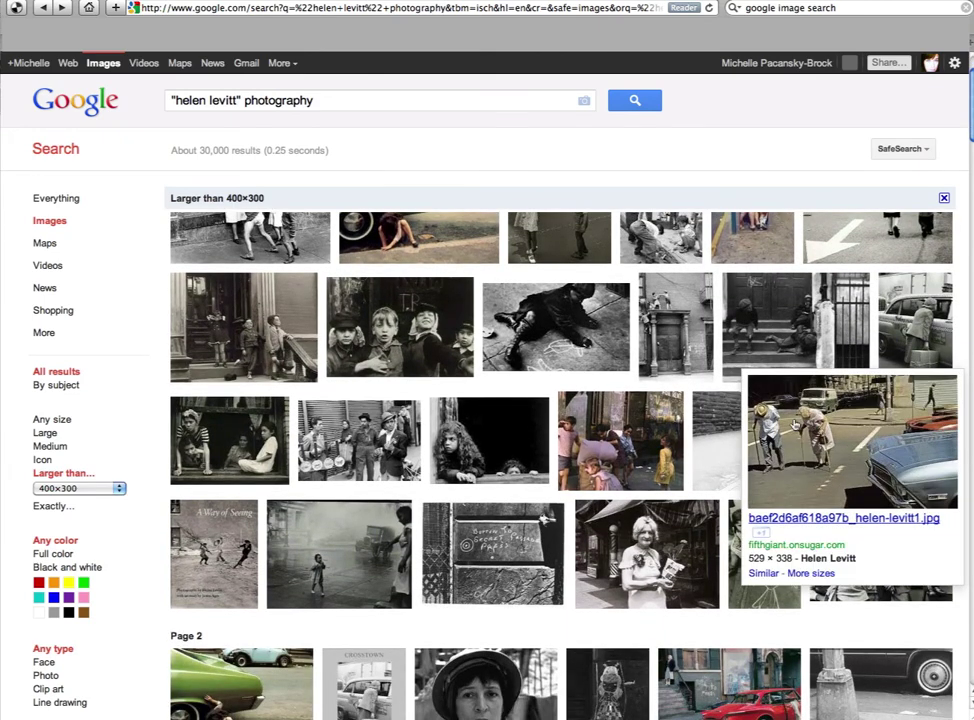
mouse_move(790, 340)
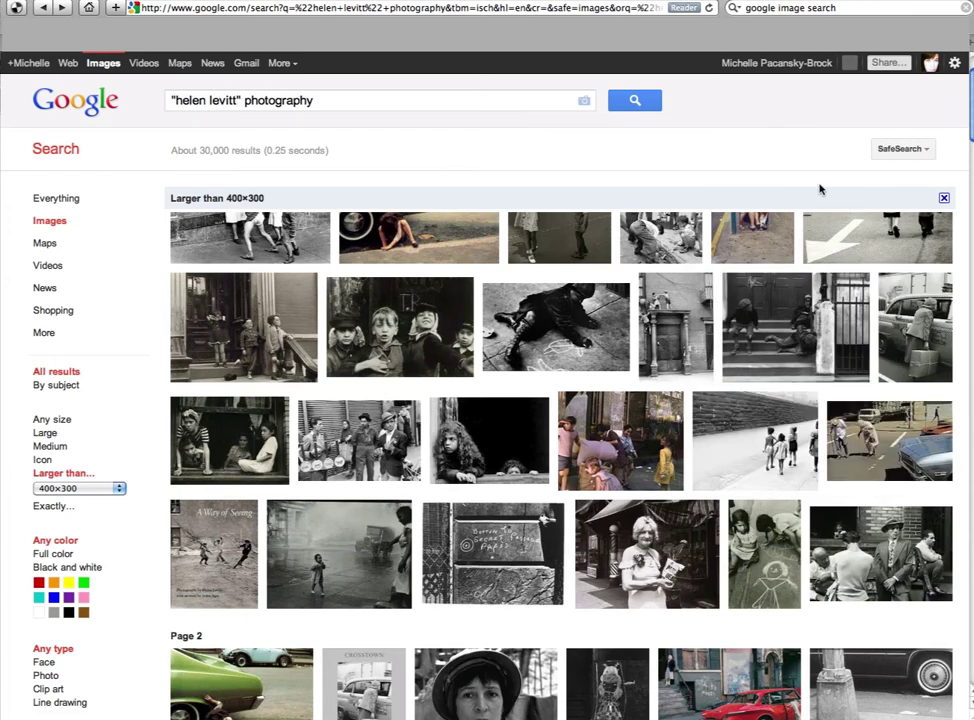
- Open the full-size image of the green car photo from the first row and select its complete web address
scroll(819, 189, "up", 2)
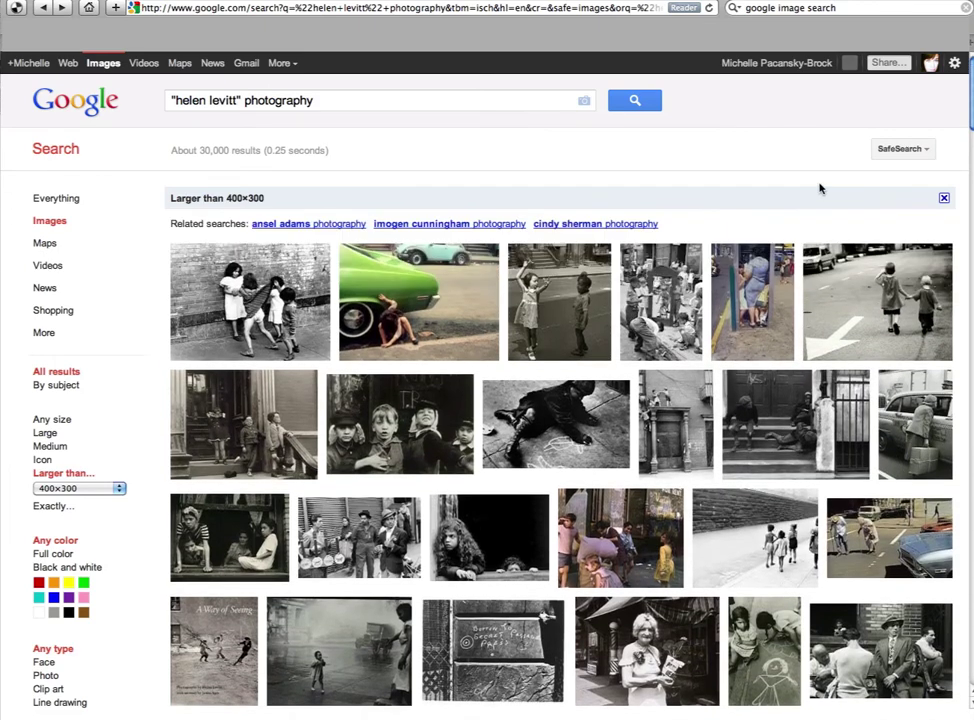
left_click(442, 313)
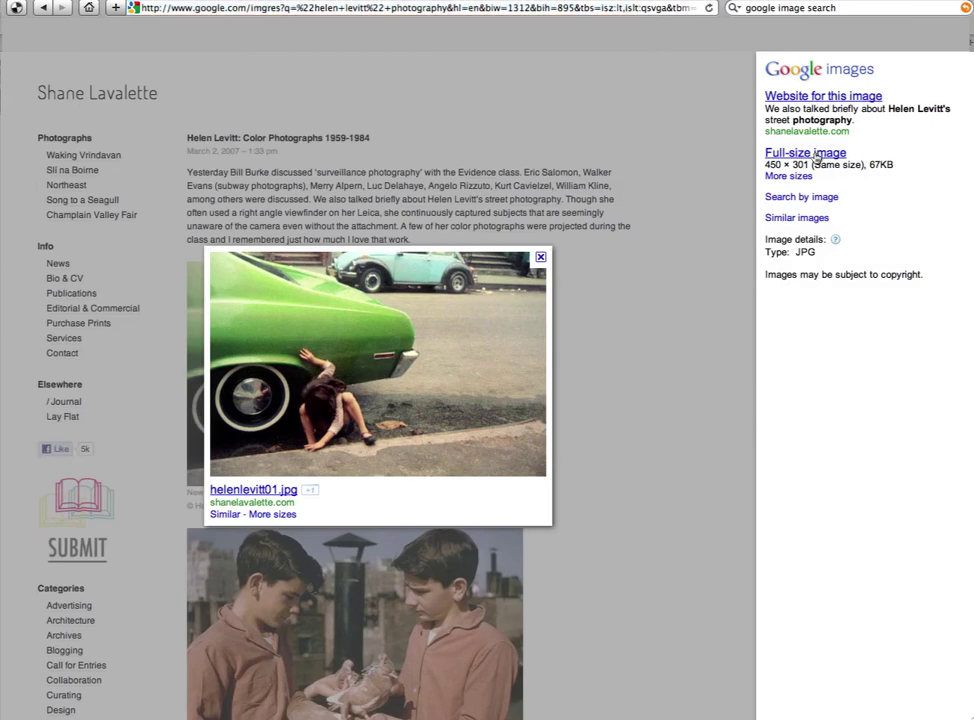
left_click(816, 157)
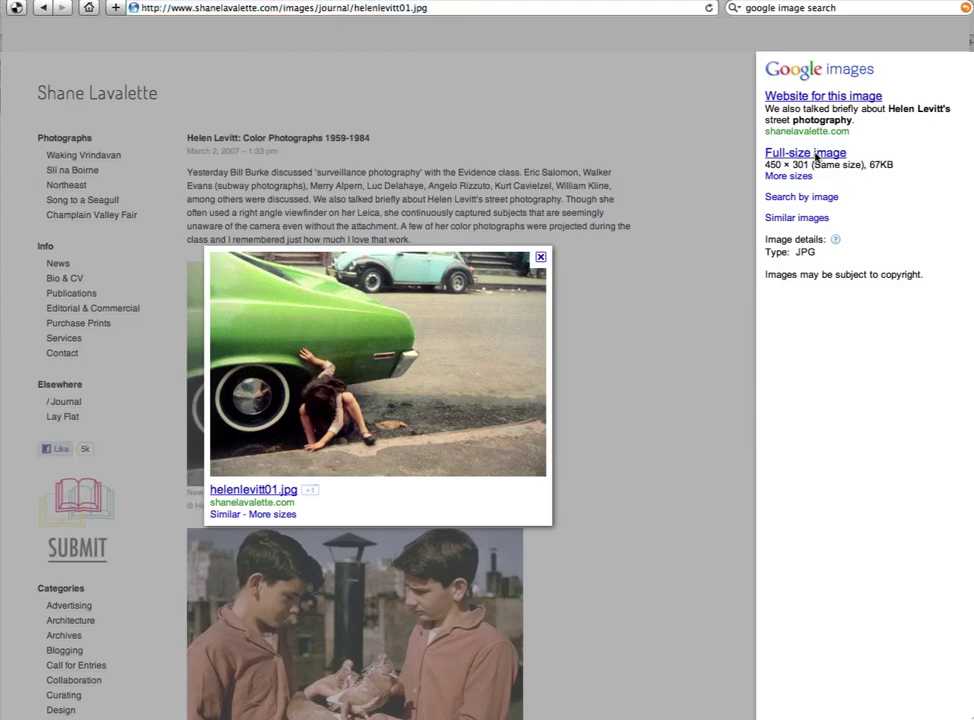
left_click(432, 7)
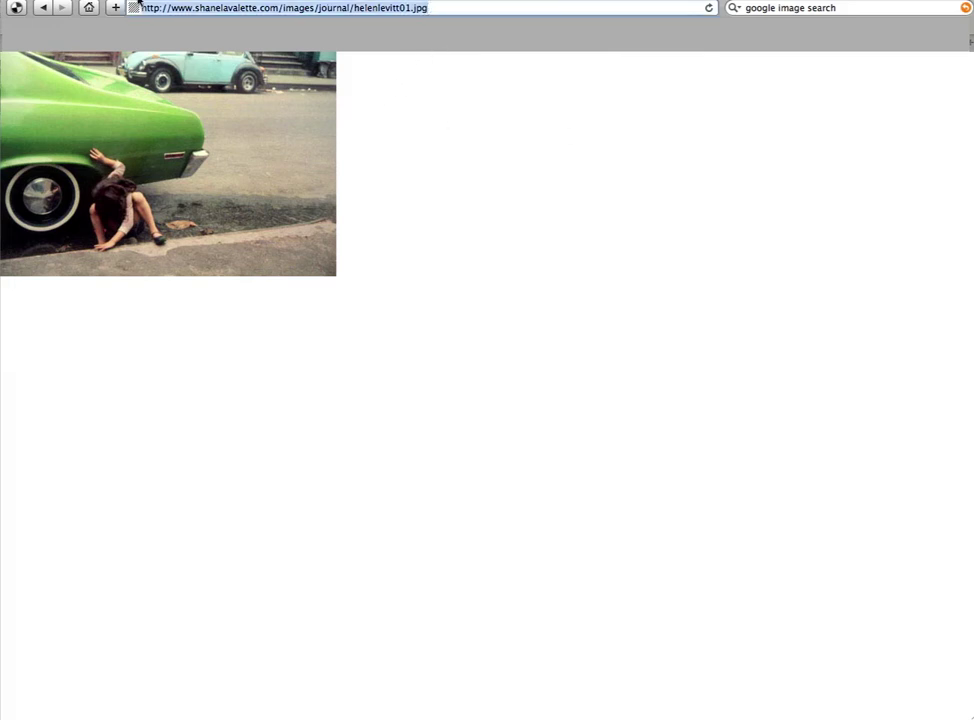